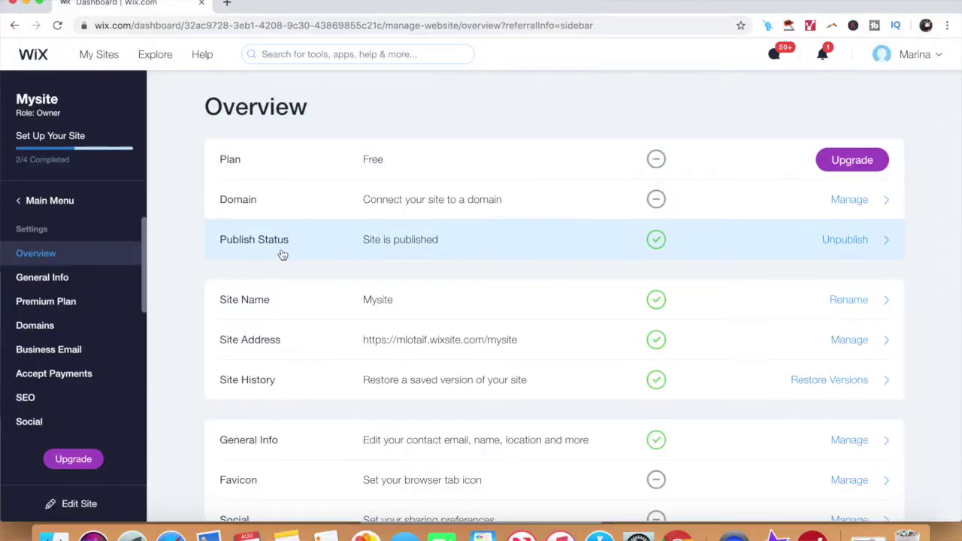
- Start unpublishing Mysite using Unpublish next to Publish Status, then scroll down
{"action": "left_click", "coordinate": [843, 240]}
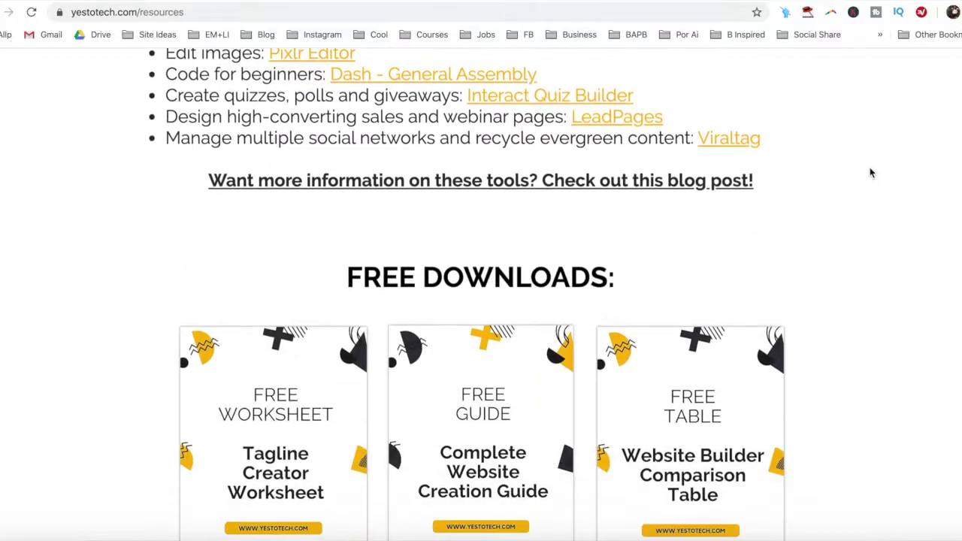
{"action": "scroll", "coordinate": [870, 173], "scroll_direction": "down", "scroll_amount": 3}
- Request the Complete Website Creation Guide by submitting its signup form with a first name and e-mail
{"action": "left_click", "coordinate": [554, 259]}
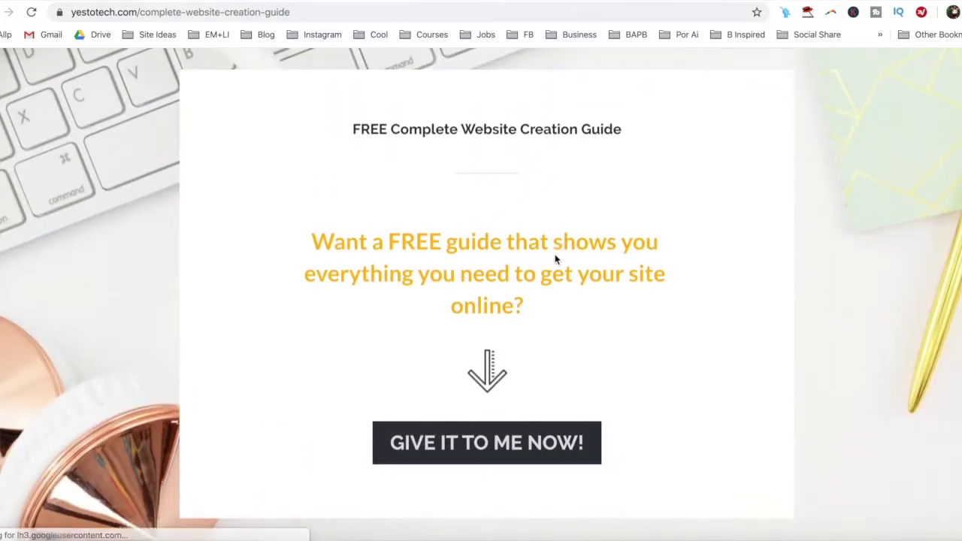
{"action": "left_click", "coordinate": [533, 448]}
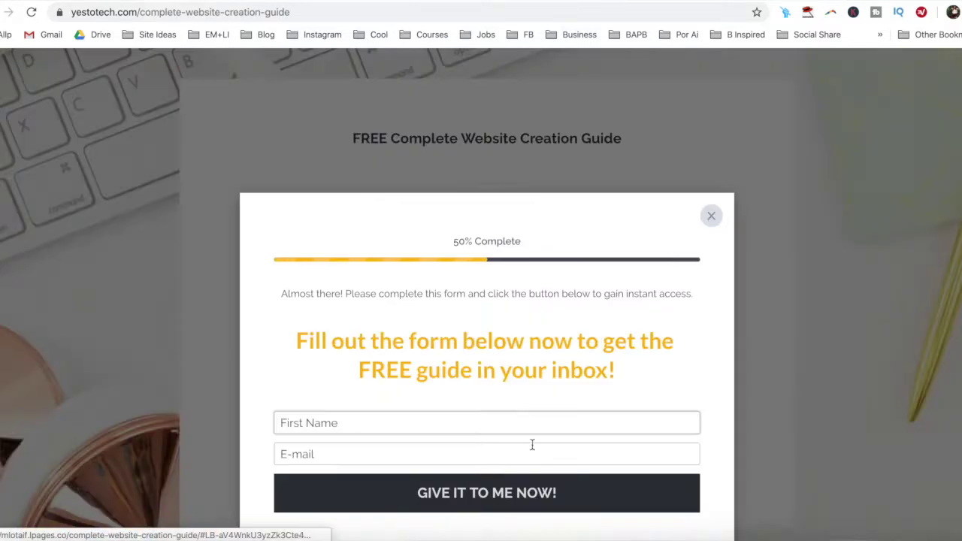
{"action": "left_click", "coordinate": [524, 422]}
{"action": "type", "text": "Marina"}
{"action": "key", "text": "Tab"}
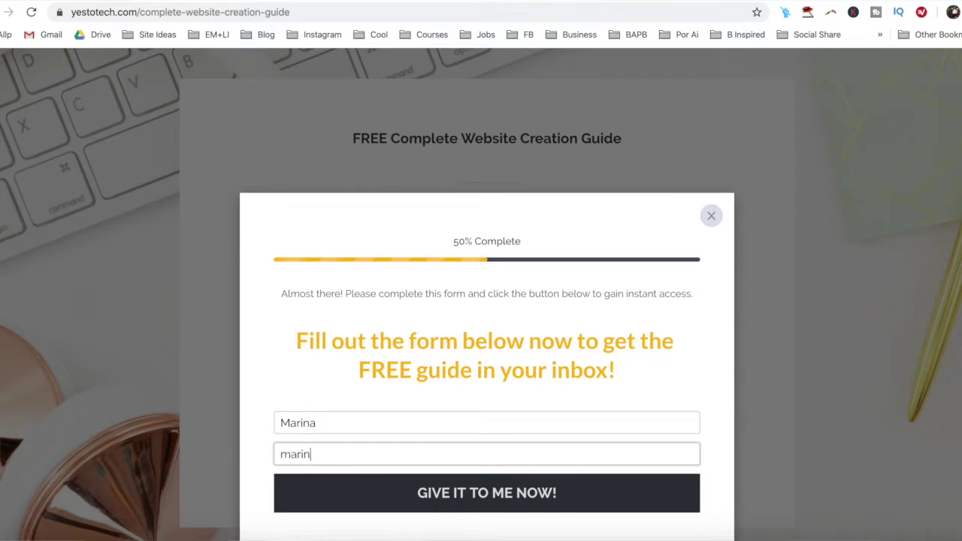
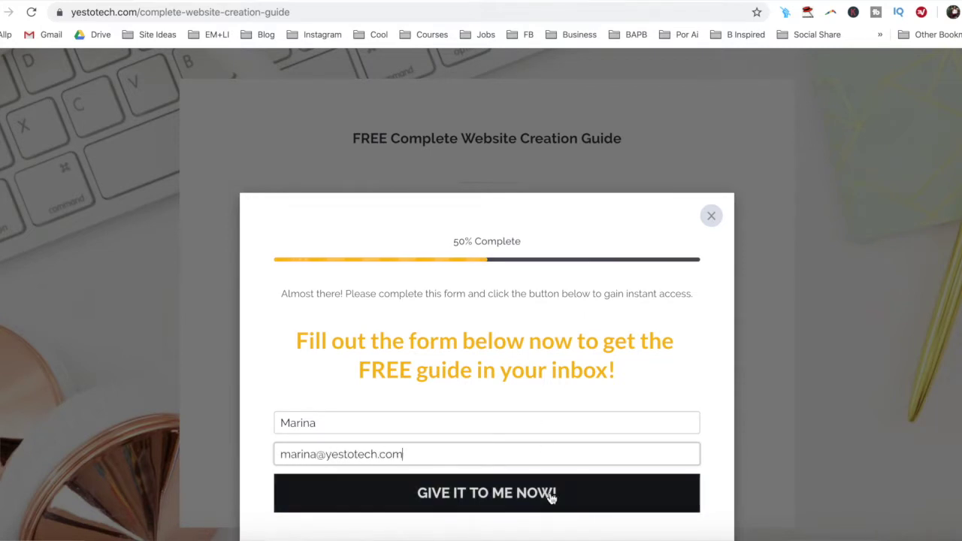
{"action": "left_click", "coordinate": [551, 498]}
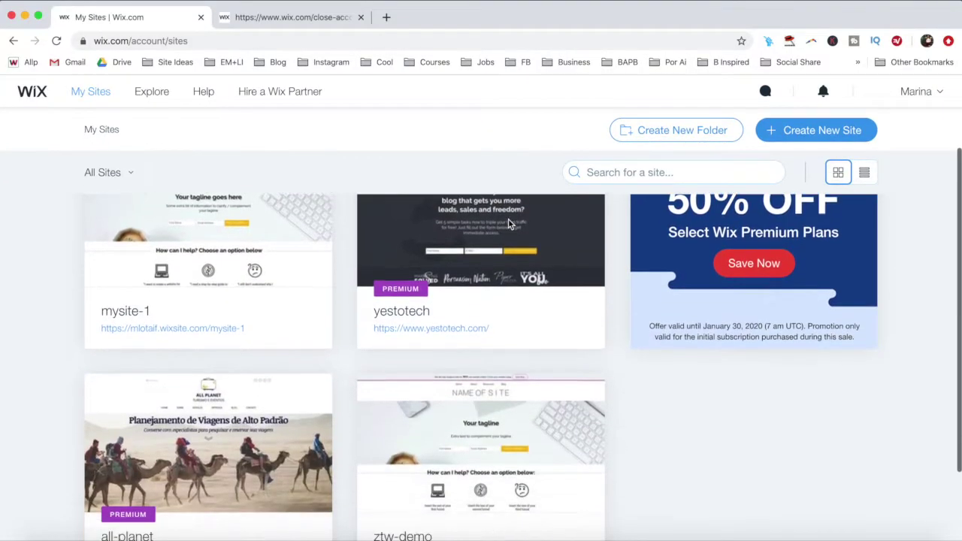
- Go to the account's Subscriptions page from the account menu
{"action": "scroll", "coordinate": [509, 223], "scroll_direction": "down", "scroll_amount": 2}
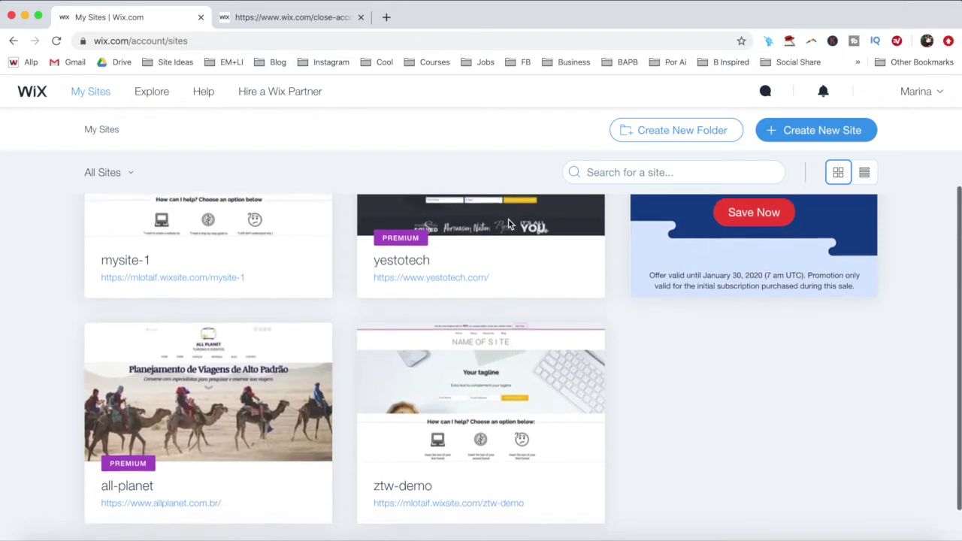
{"action": "scroll", "coordinate": [509, 224], "scroll_direction": "down", "scroll_amount": 1}
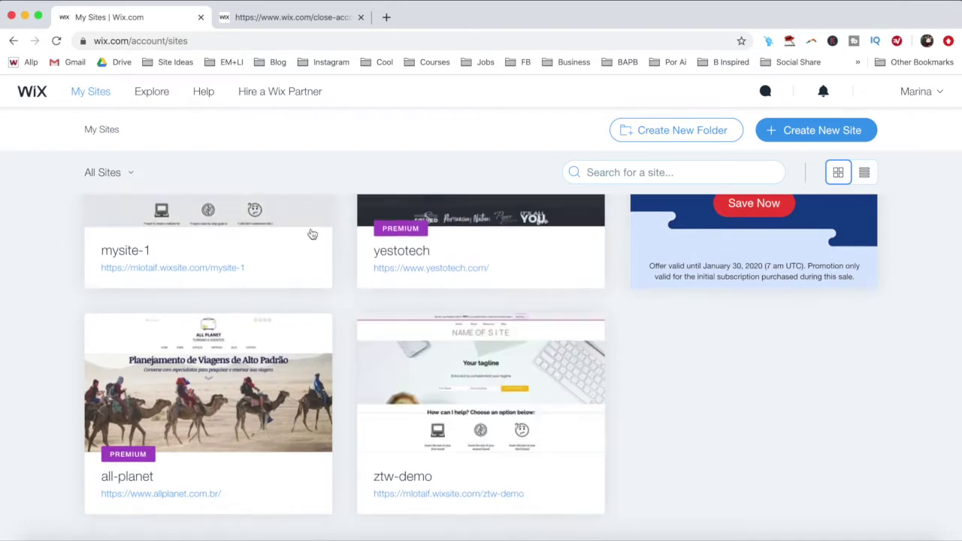
{"action": "mouse_move", "coordinate": [408, 361]}
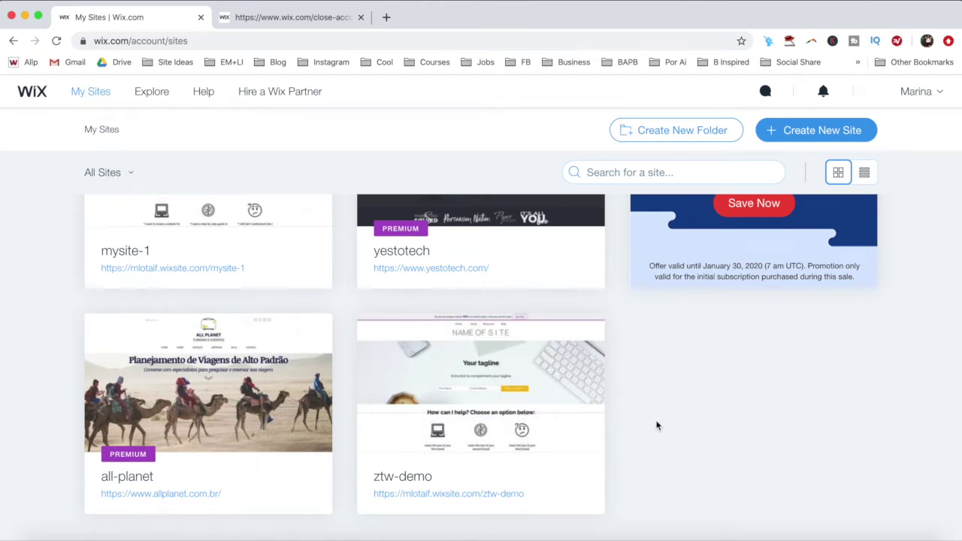
{"action": "left_click", "coordinate": [938, 93]}
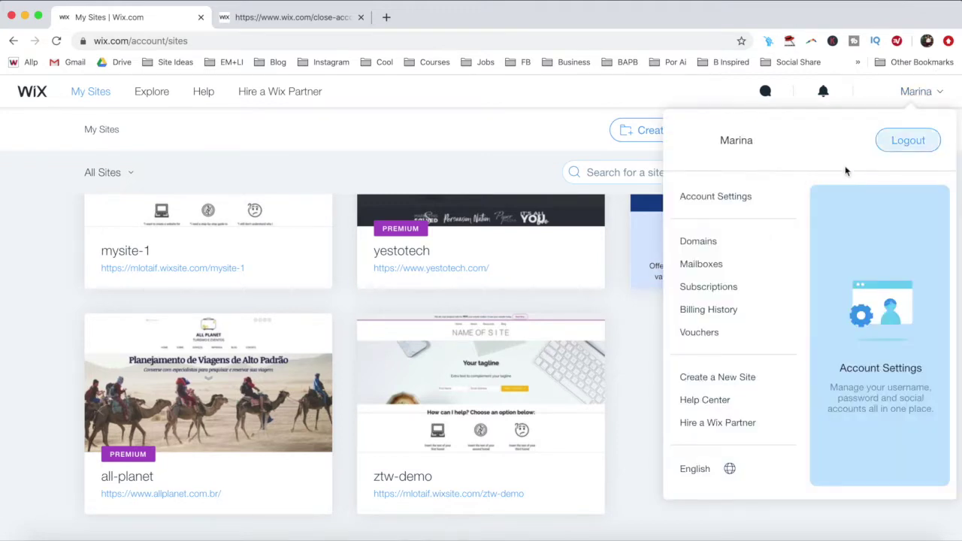
{"action": "left_click", "coordinate": [740, 287]}
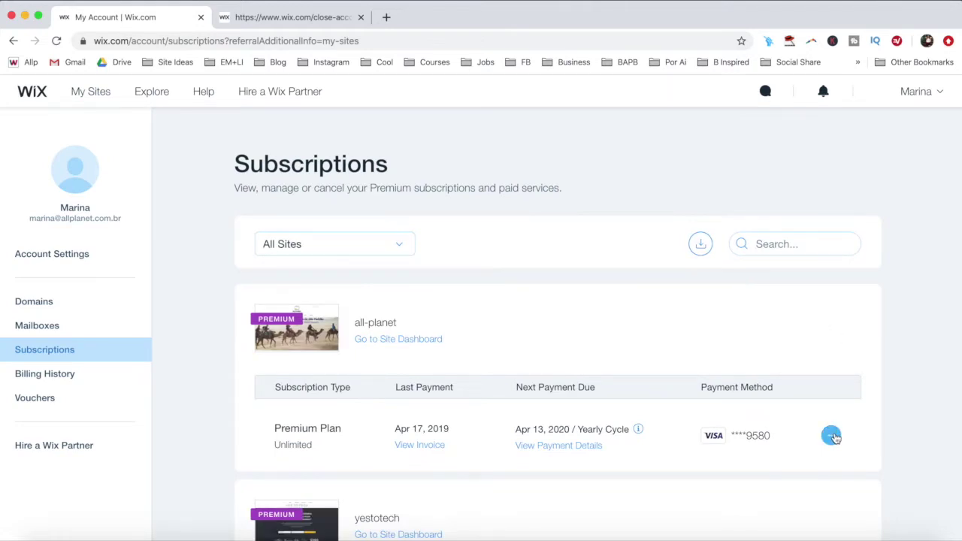
- Review the all-planet plan's options without changes, then return to the sites list
{"action": "left_click", "coordinate": [832, 436]}
{"action": "scroll", "coordinate": [835, 438], "scroll_direction": "down", "scroll_amount": 3}
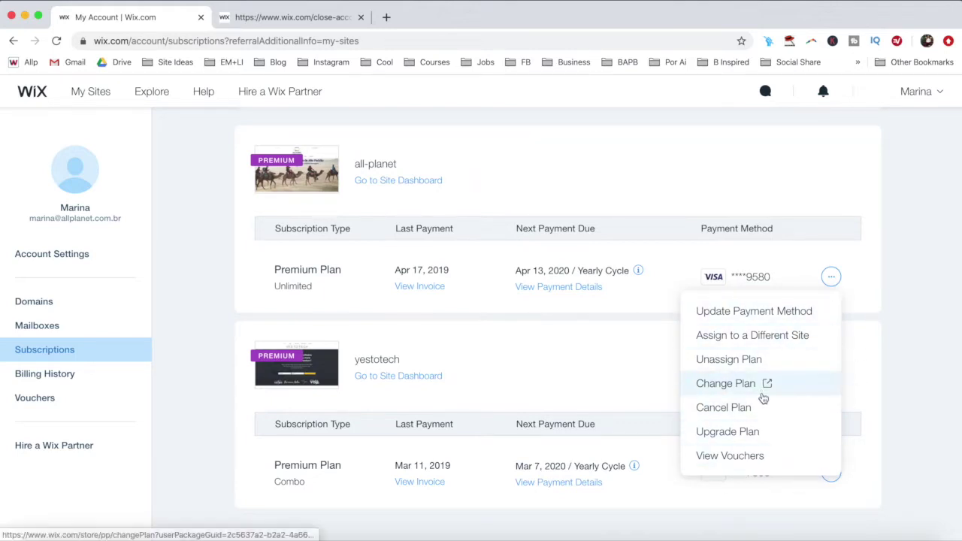
{"action": "left_click", "coordinate": [945, 341]}
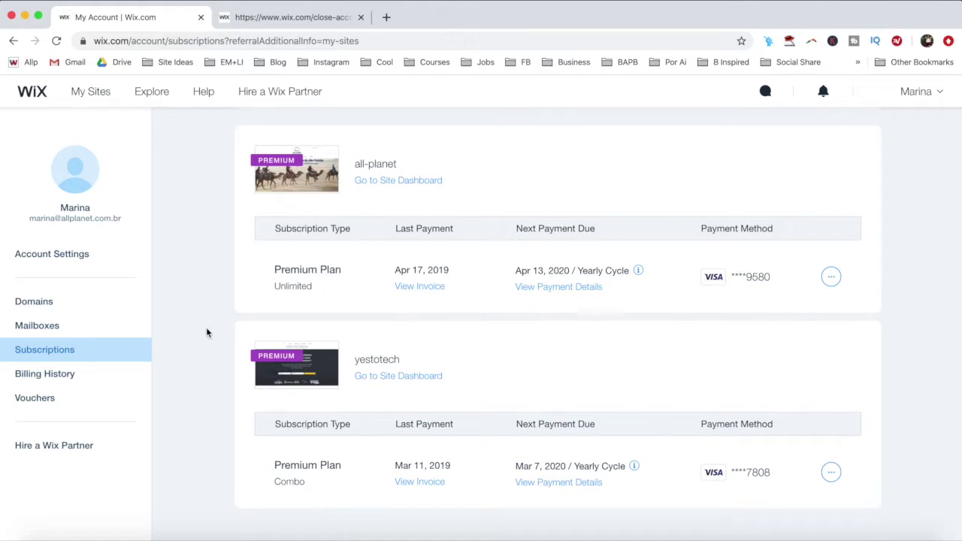
{"action": "left_click", "coordinate": [94, 92]}
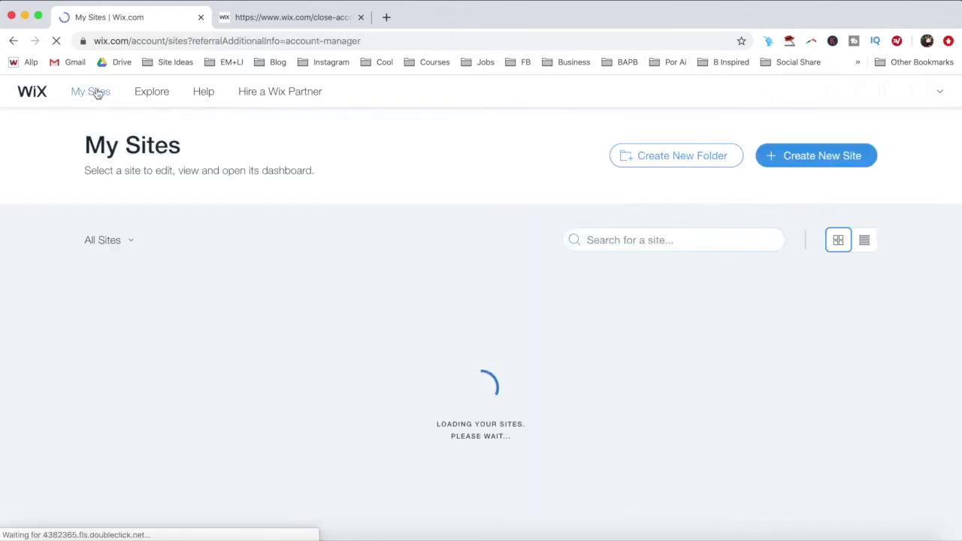
- Open the yestotech dashboard and start Transfer Site from Site Actions
{"action": "mouse_move", "coordinate": [365, 352]}
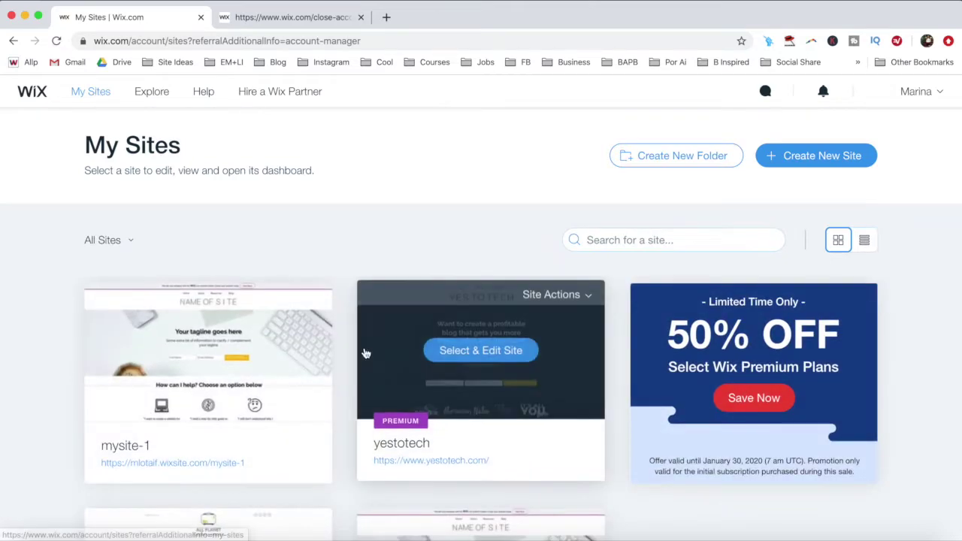
{"action": "left_click", "coordinate": [482, 350]}
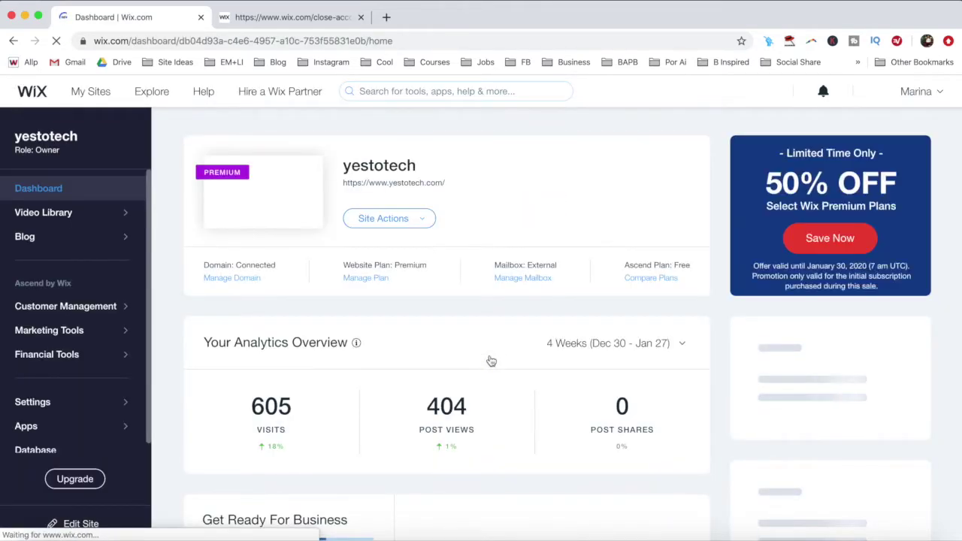
{"action": "left_click", "coordinate": [423, 224]}
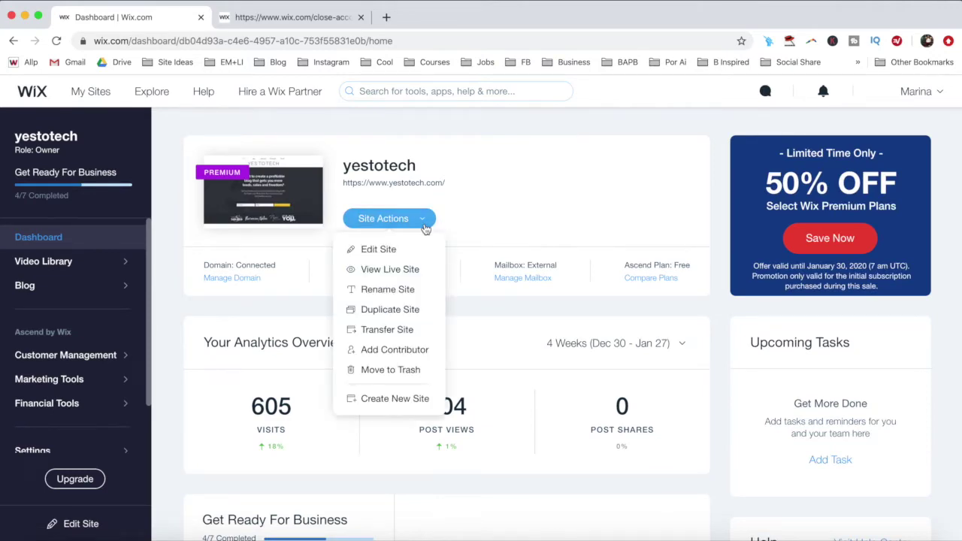
{"action": "left_click", "coordinate": [405, 335]}
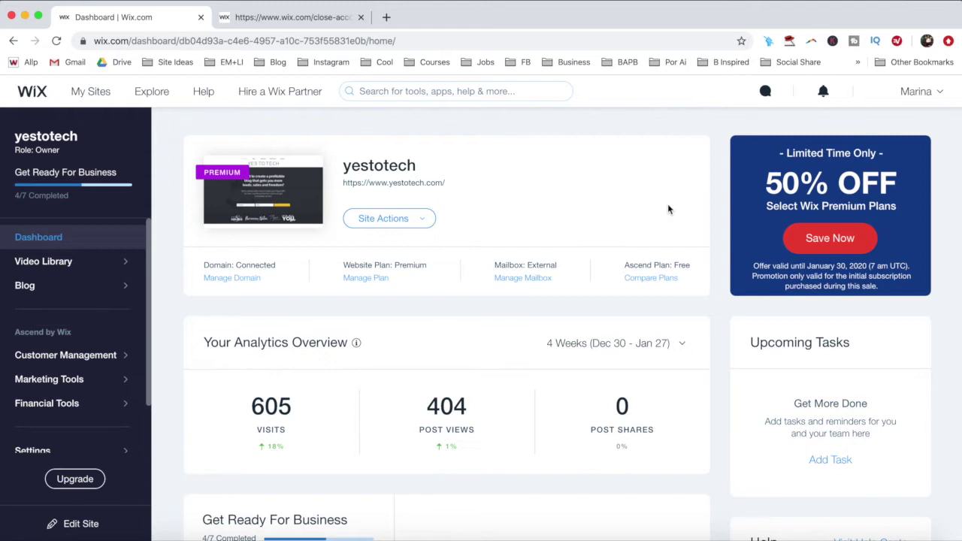
- Open domain management and view the Advanced options for yestotech.com
{"action": "left_click", "coordinate": [242, 278]}
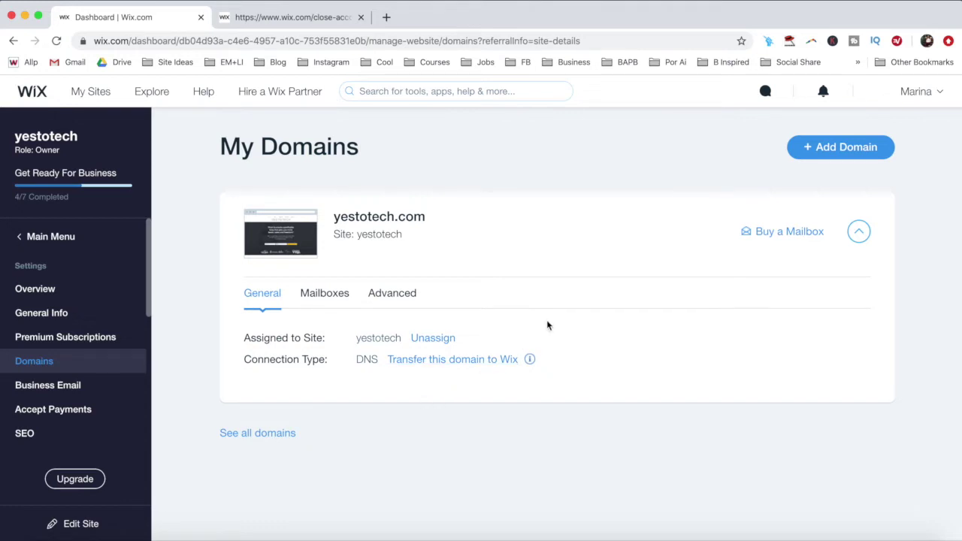
{"action": "left_click", "coordinate": [385, 296]}
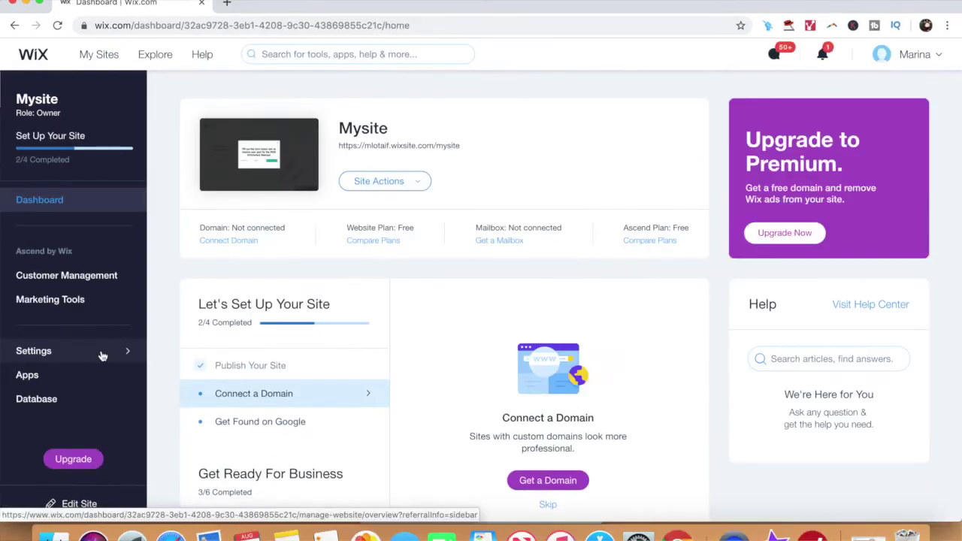
- Start unpublishing Mysite from its Settings overview, then switch to the close-account tab
{"action": "left_click", "coordinate": [101, 293]}
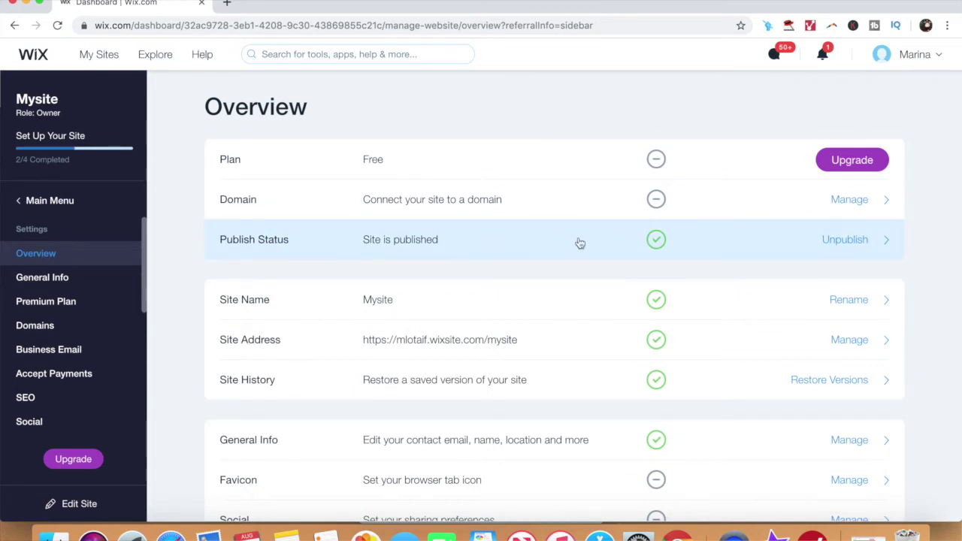
{"action": "left_click", "coordinate": [843, 242]}
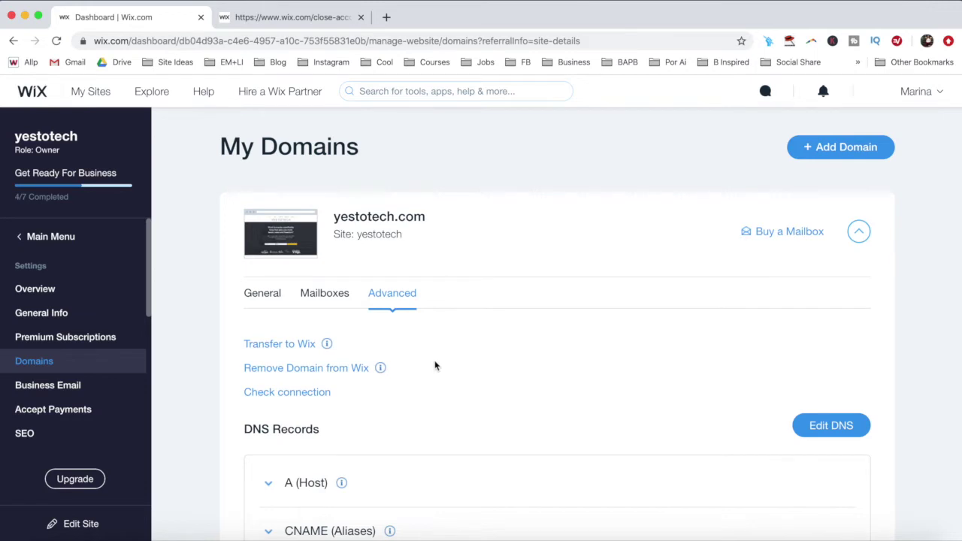
{"action": "key", "text": "ctrl+Tab"}
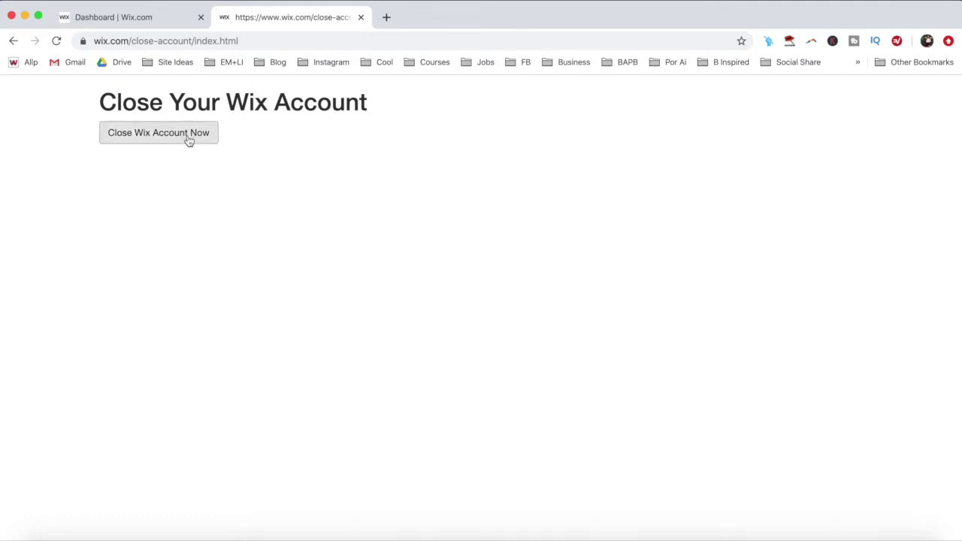
- Return to the first tab showing the account Subscriptions page
{"action": "left_click", "coordinate": [159, 132]}
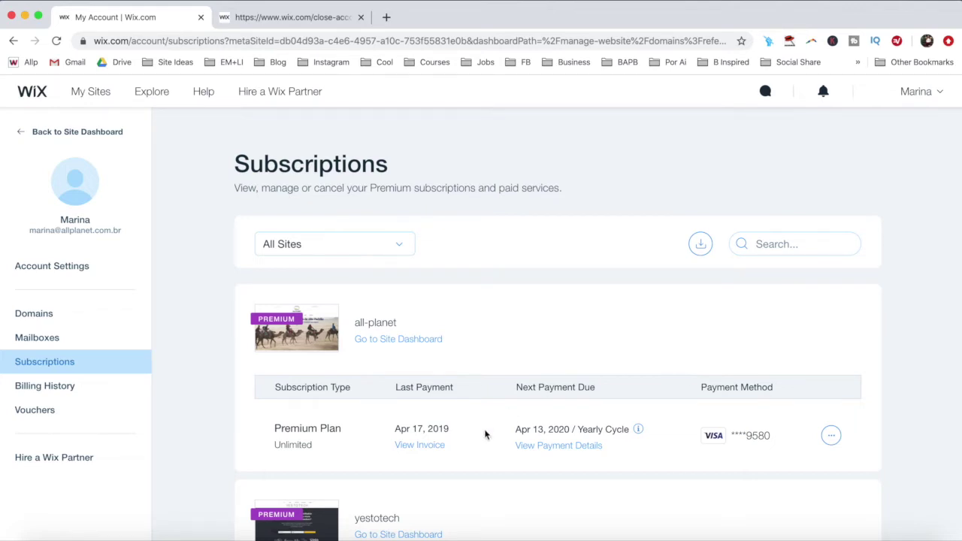
{"action": "scroll", "coordinate": [469, 376], "scroll_direction": "down", "scroll_amount": 5}
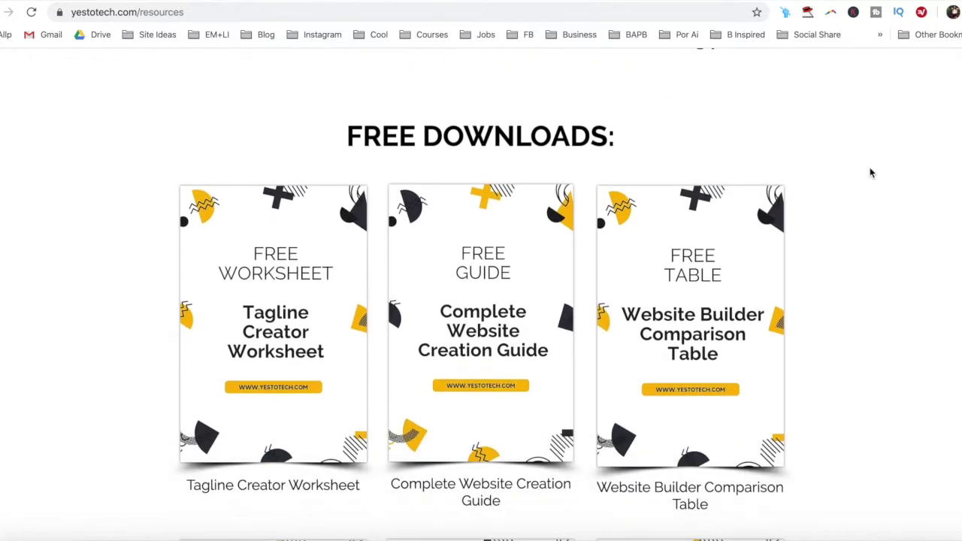
- Open the Complete Website Creation Guide signup form and enter a first name and e-mail
{"action": "left_click", "coordinate": [554, 258]}
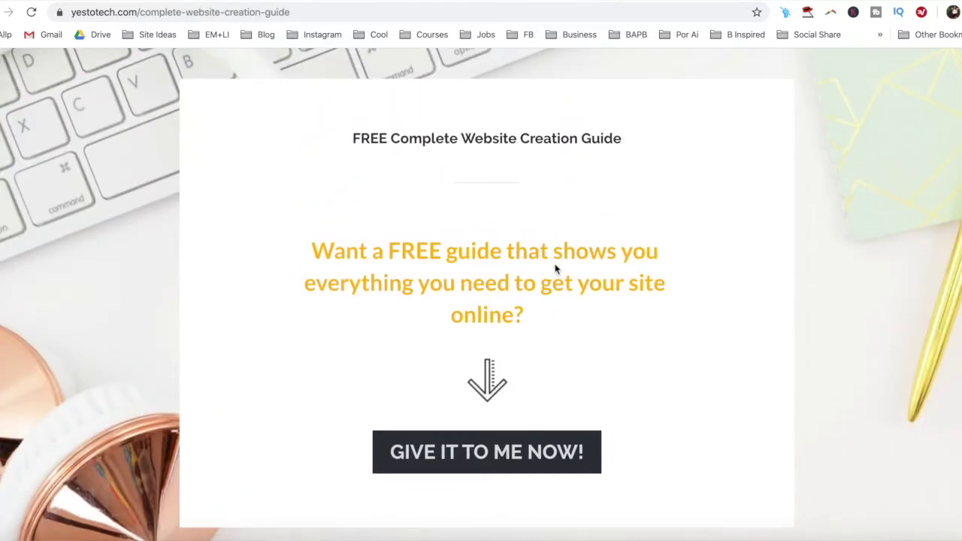
{"action": "left_click", "coordinate": [535, 449]}
{"action": "left_click", "coordinate": [524, 423]}
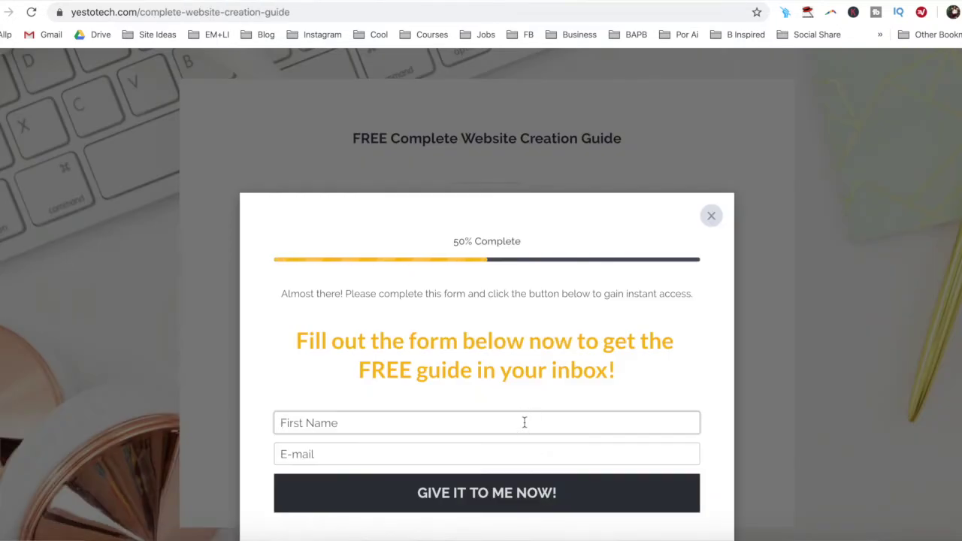
{"action": "type", "text": "Marina"}
{"action": "key", "text": "Tab"}
{"action": "type", "text": "marin"}
{"action": "type", "text": "Marina"}
{"action": "left_click", "coordinate": [487, 454]}
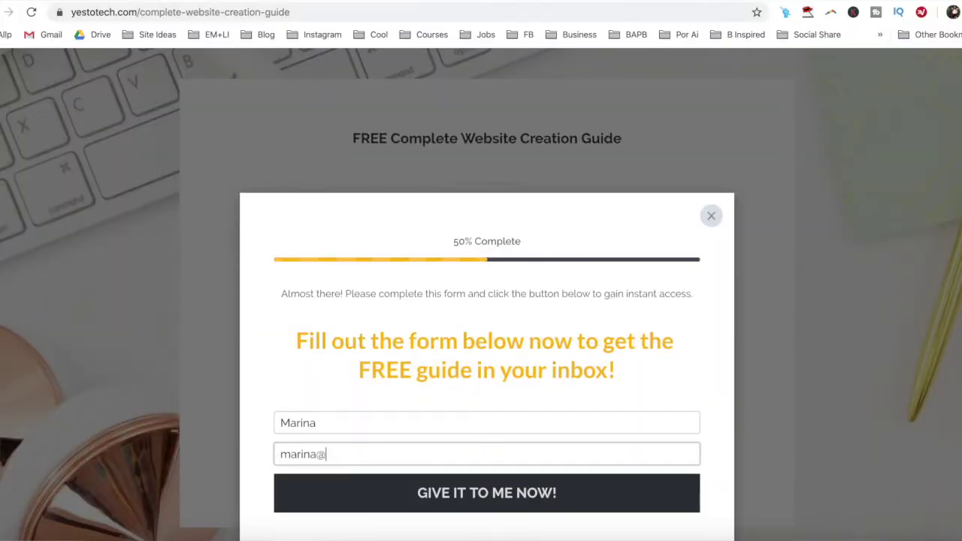